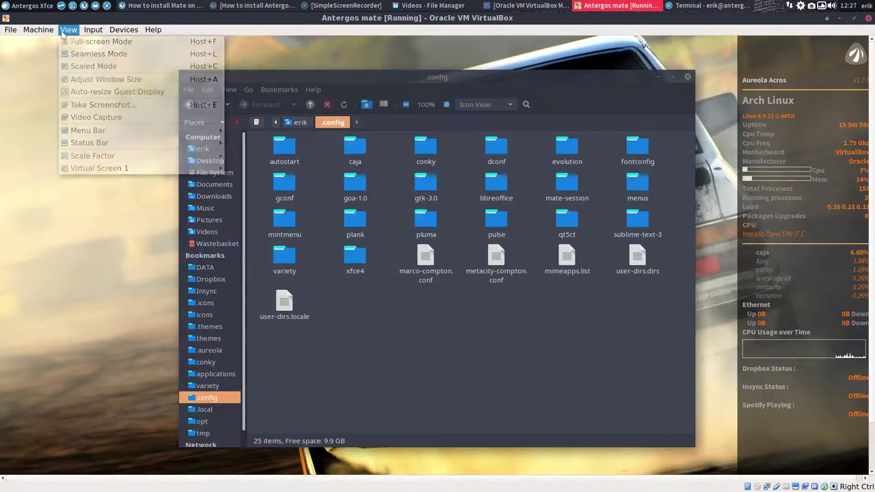
Make the VM full-screen, close the .config Caja window, and open the Antergos application menu.
click(83, 42)
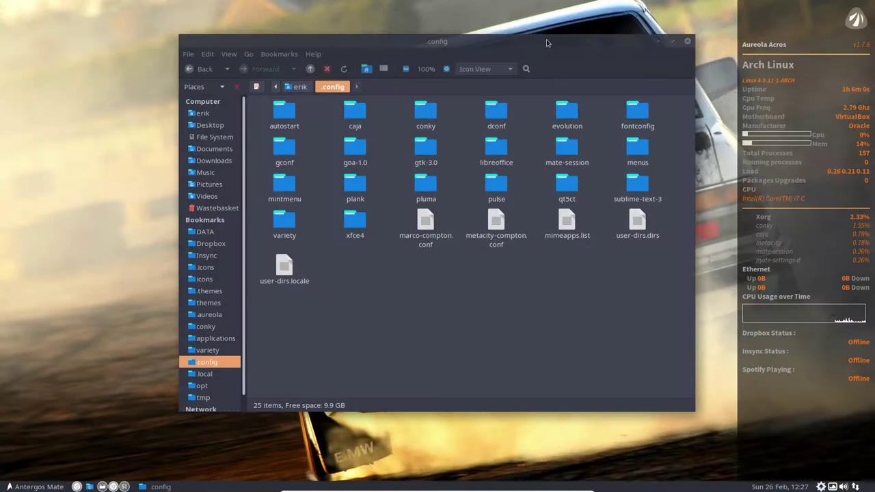
click(688, 41)
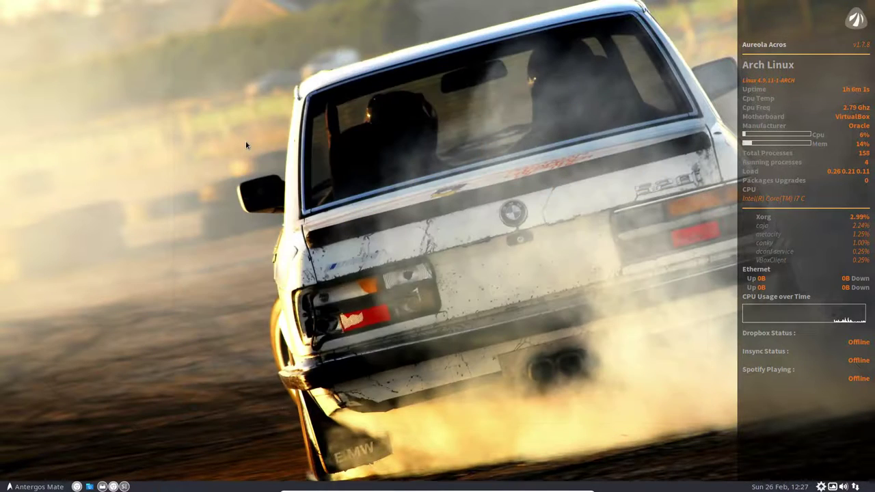
click(27, 487)
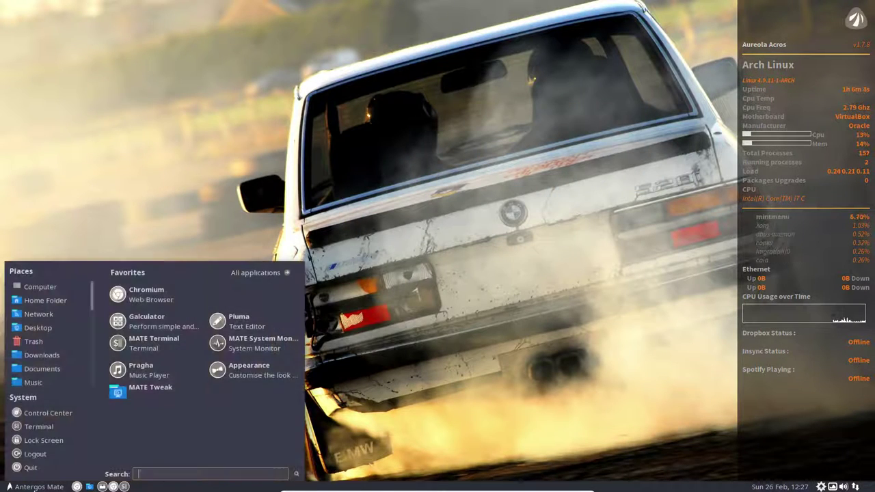
click(27, 486)
click(27, 487)
click(31, 487)
click(31, 487)
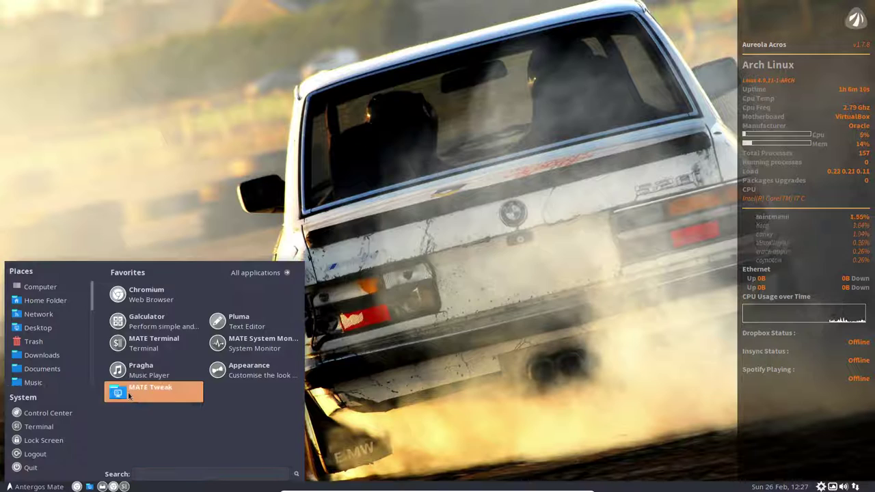
In MATE Tweak's Windows page, select Metacity (Compton GPU compositor) as window manager, then close MATE Tweak.
click(150, 389)
click(343, 230)
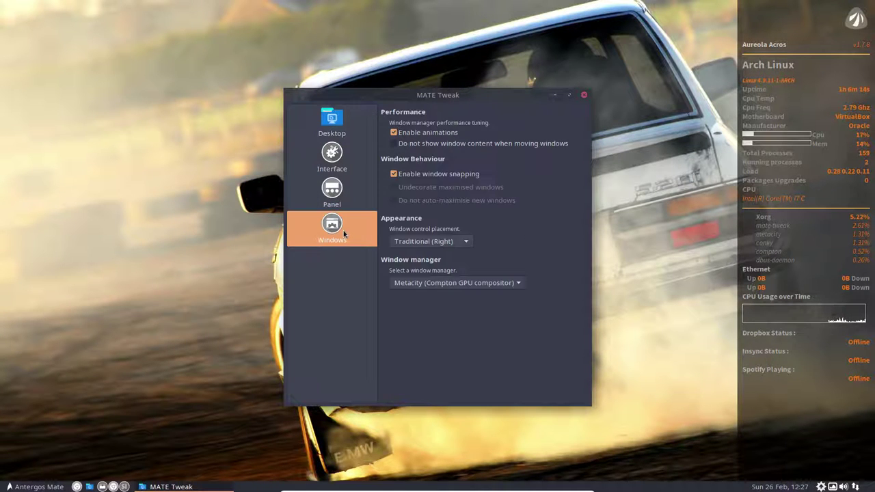
click(461, 284)
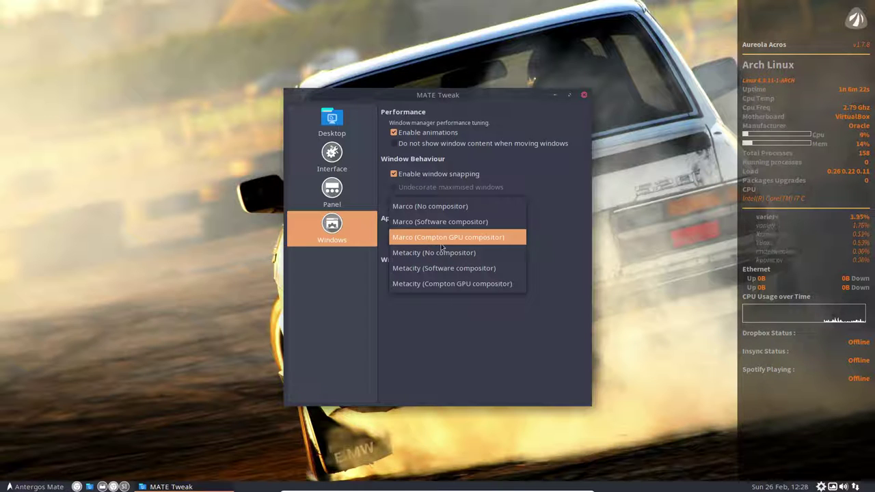
click(583, 98)
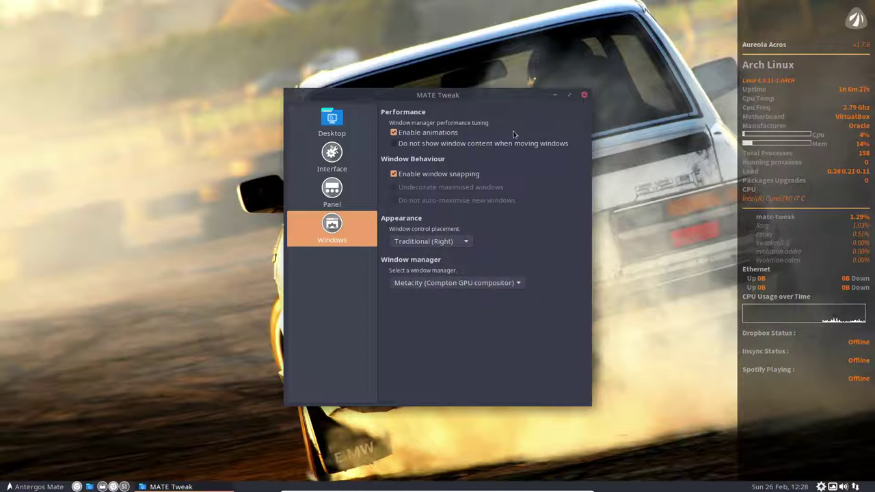
click(584, 95)
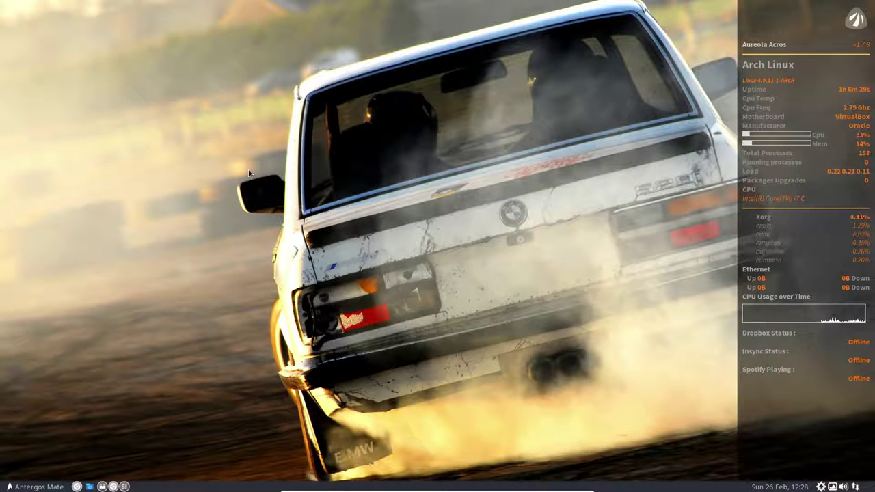
Run sudo pacman -S compton metacity, authenticate, confirm the install, and close the terminal.
key(ctrl+alt+t)
text(s)
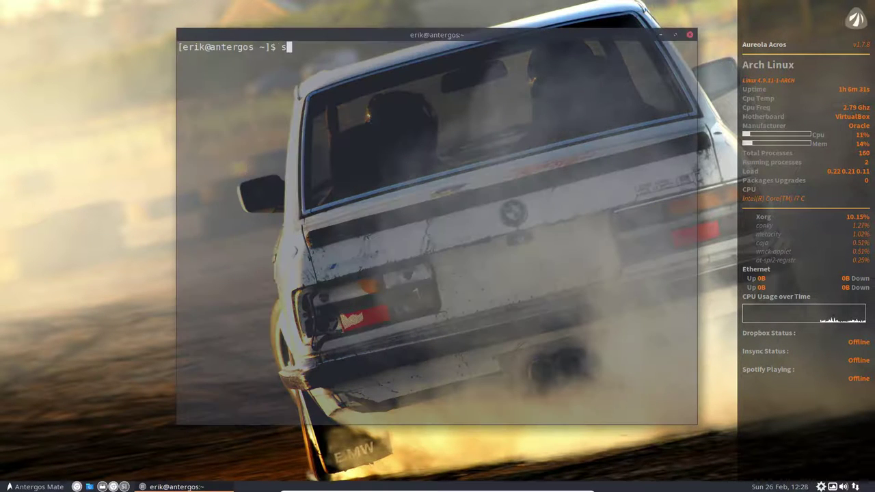
text(udo pacma)
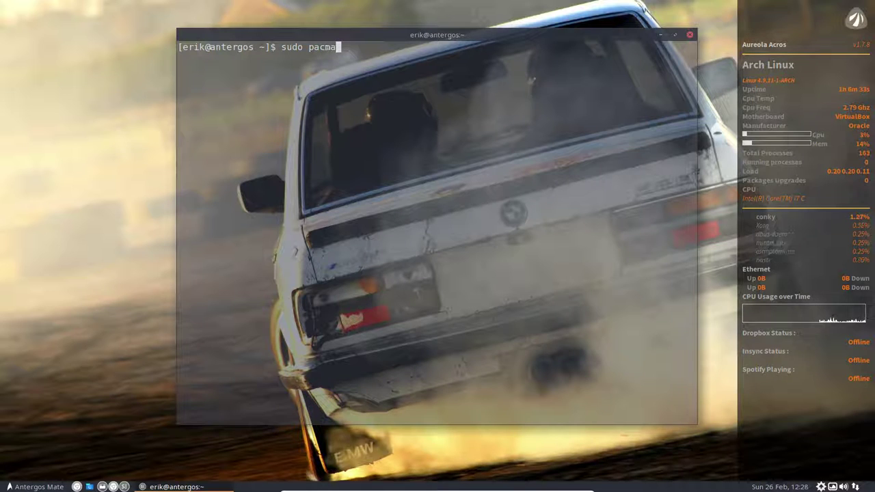
text(n -S co)
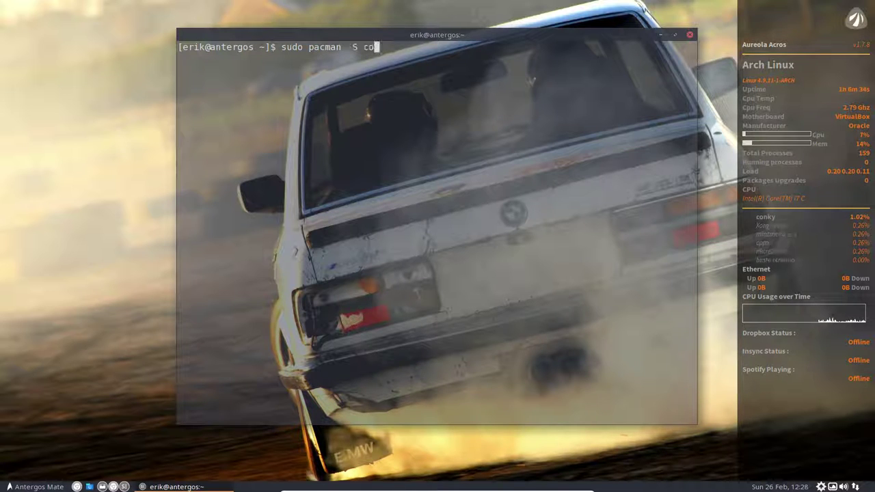
text(mpton met)
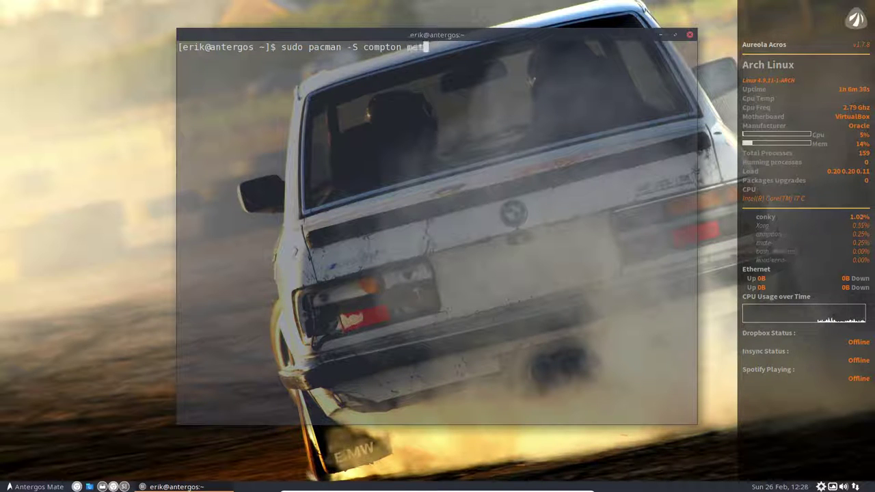
text(acity)
key(Return)
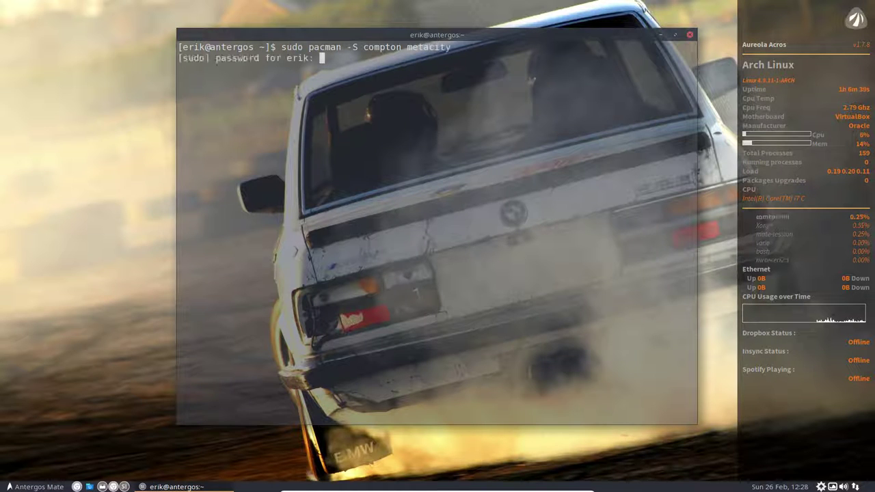
key(Return)
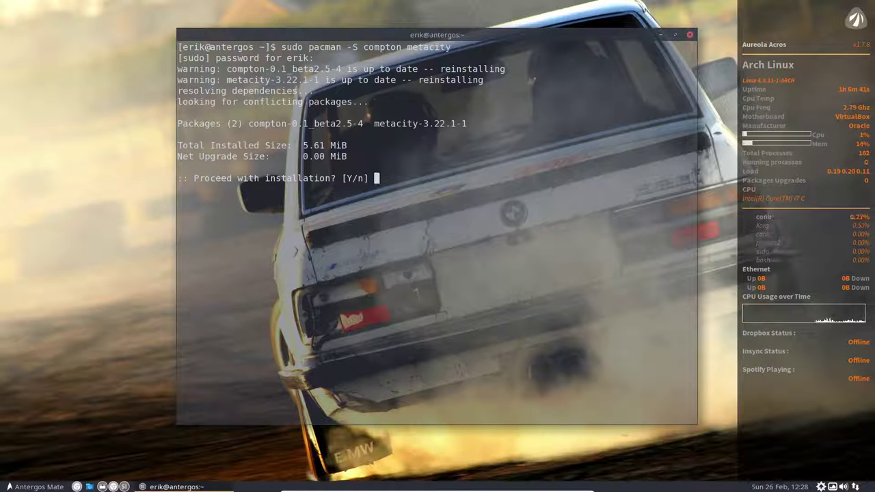
key(Return)
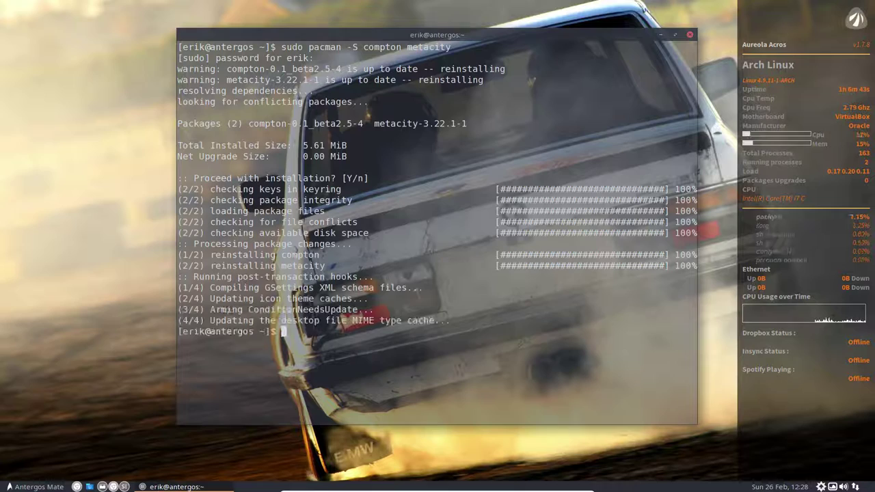
click(690, 34)
Browse in Caja to DATA/AntergosMate/installation/personal/settings/compton.
click(102, 487)
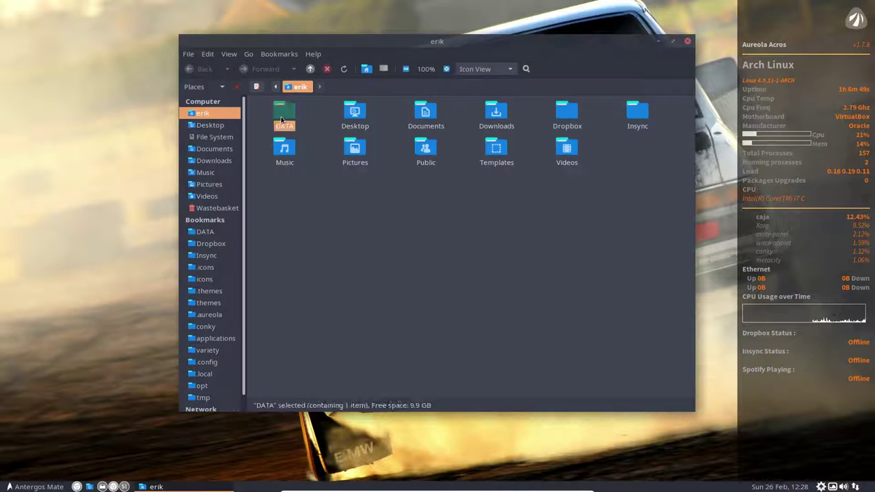
double_click(284, 115)
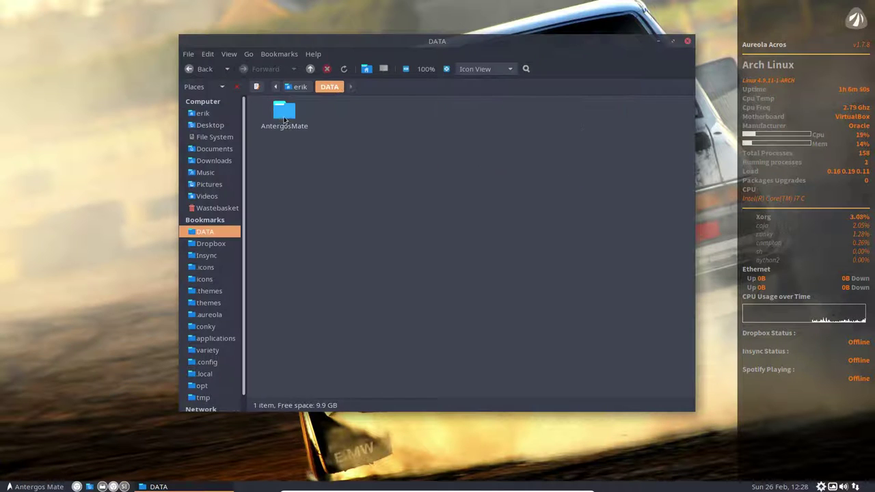
double_click(284, 116)
double_click(284, 116)
double_click(284, 117)
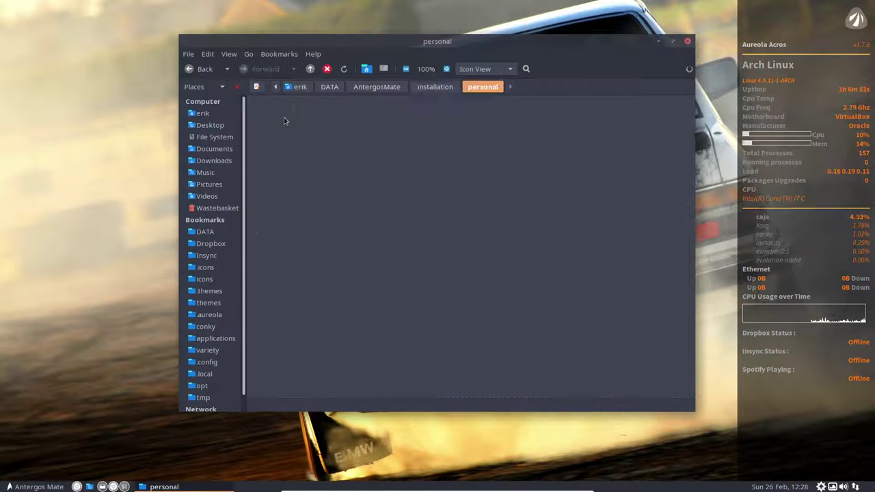
double_click(352, 114)
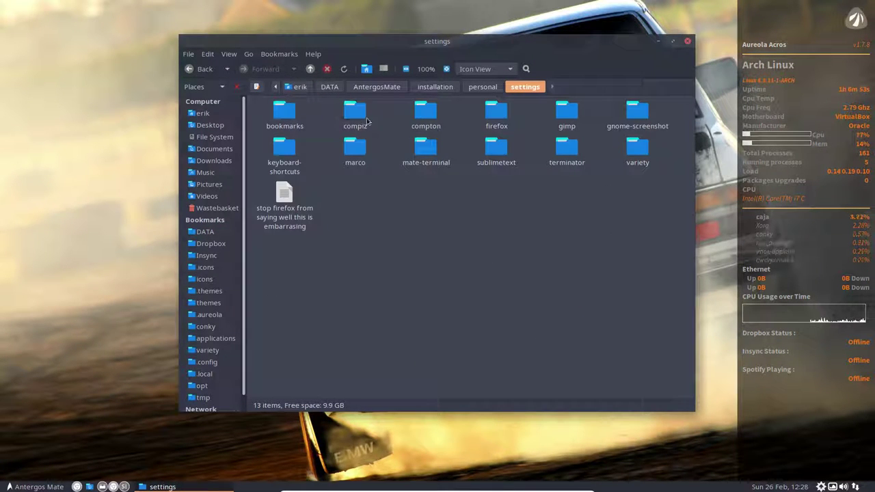
double_click(425, 115)
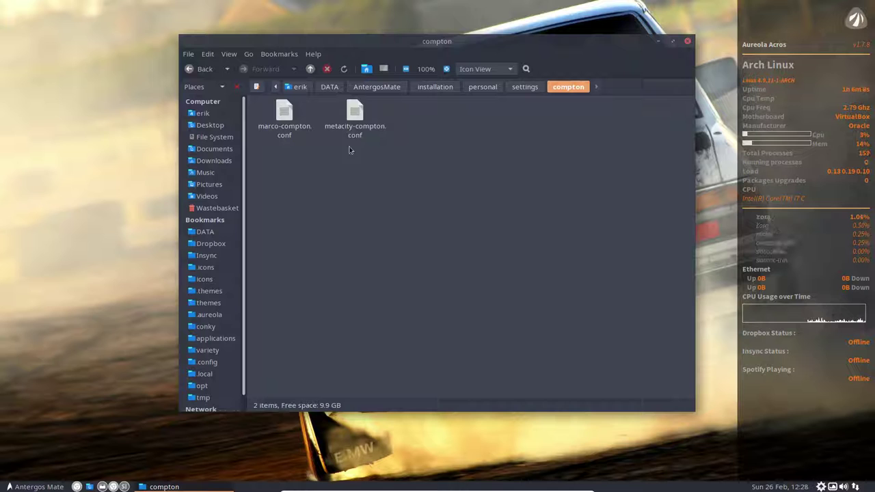
Copy metacity-compton.conf and go to the .config folder, selecting metacity-compton.conf there.
click(353, 119)
right_click(353, 120)
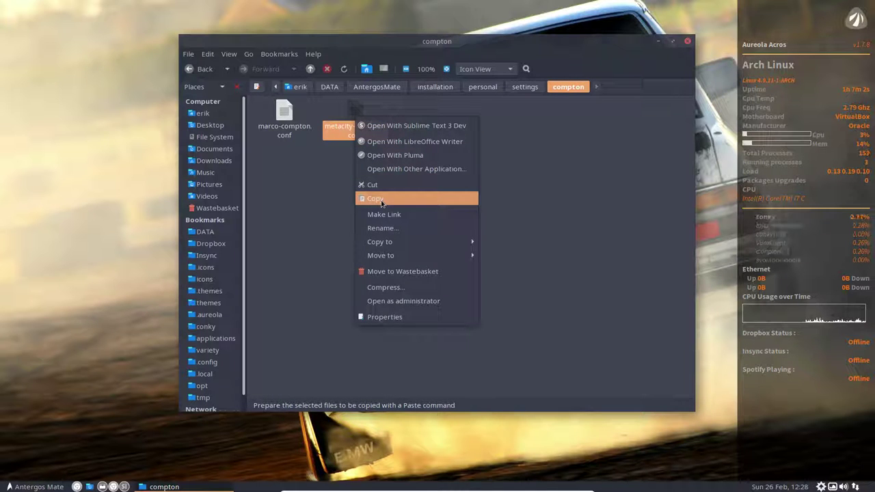
click(381, 200)
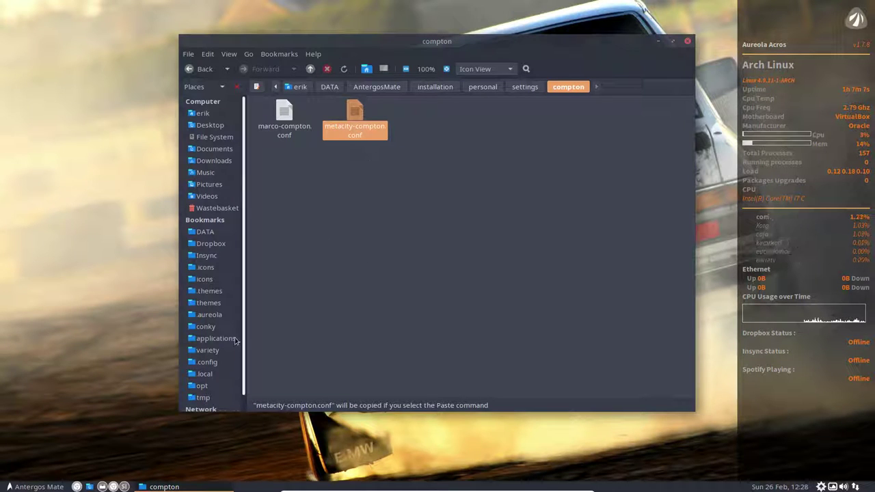
click(213, 362)
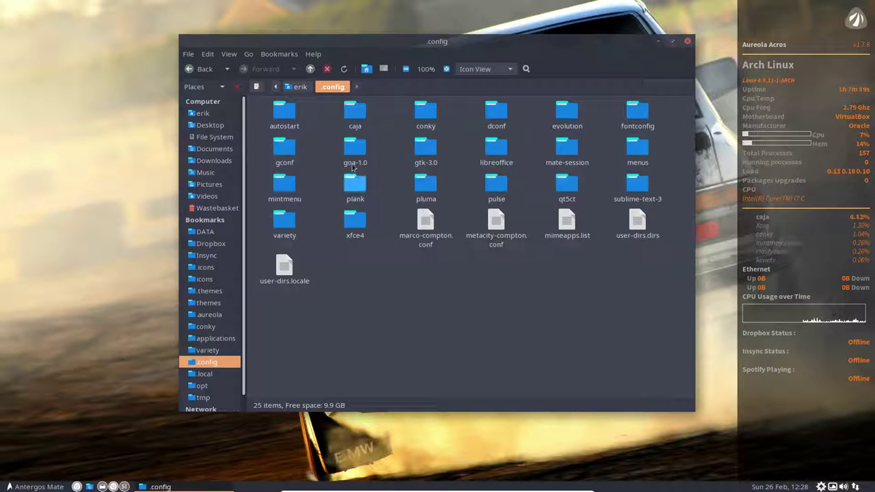
click(432, 245)
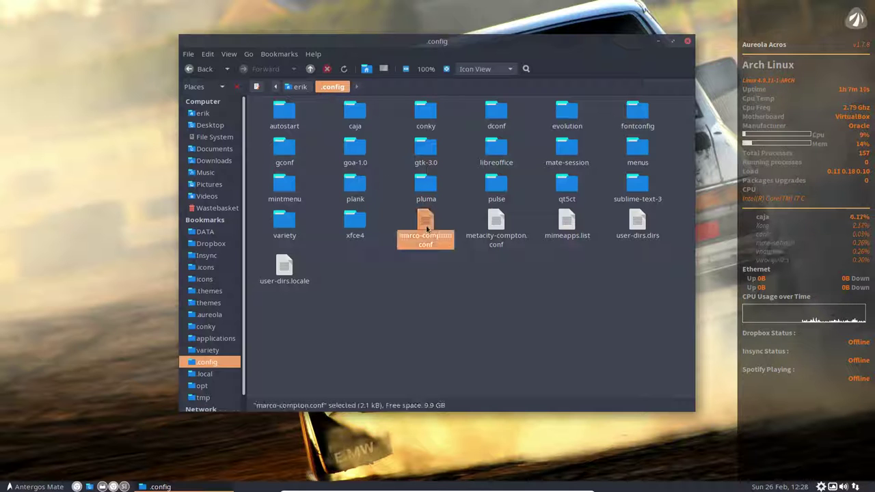
click(496, 232)
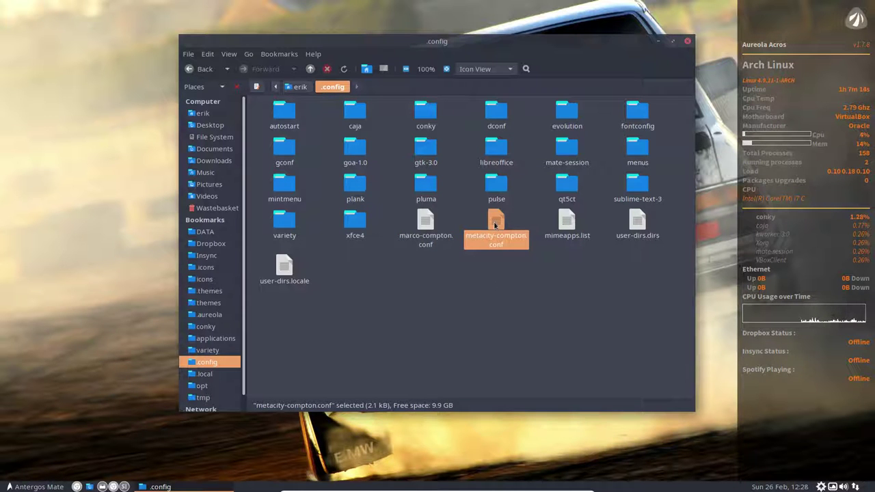
Open metacity-compton.conf in Sublime Text, uncomment the shadow-red = 1.0 line, and save.
double_click(495, 224)
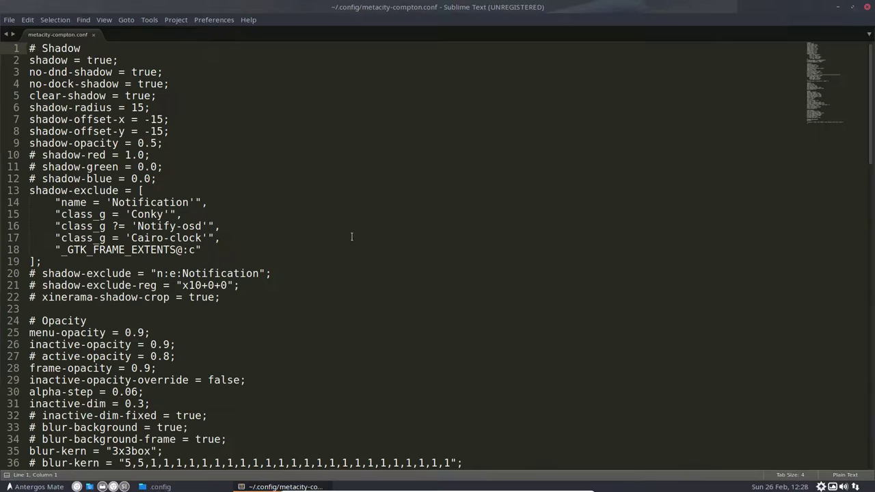
drag(38, 156, 12, 156)
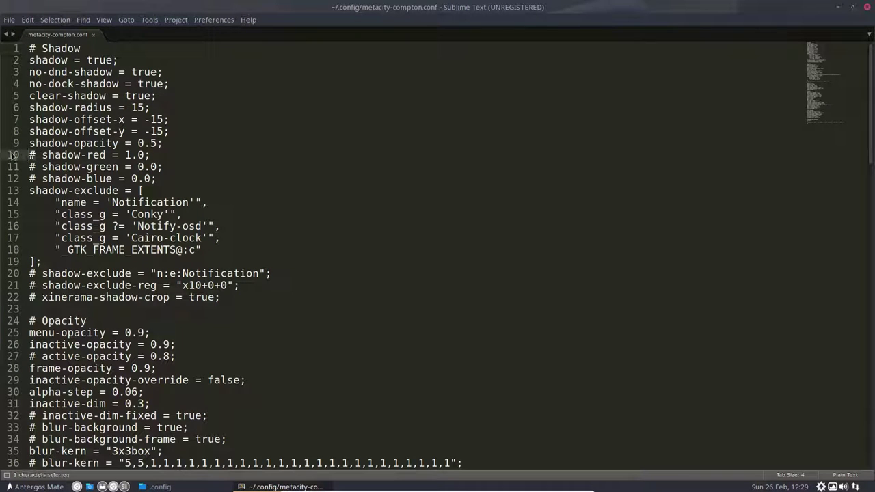
key(Delete)
key(Delete)
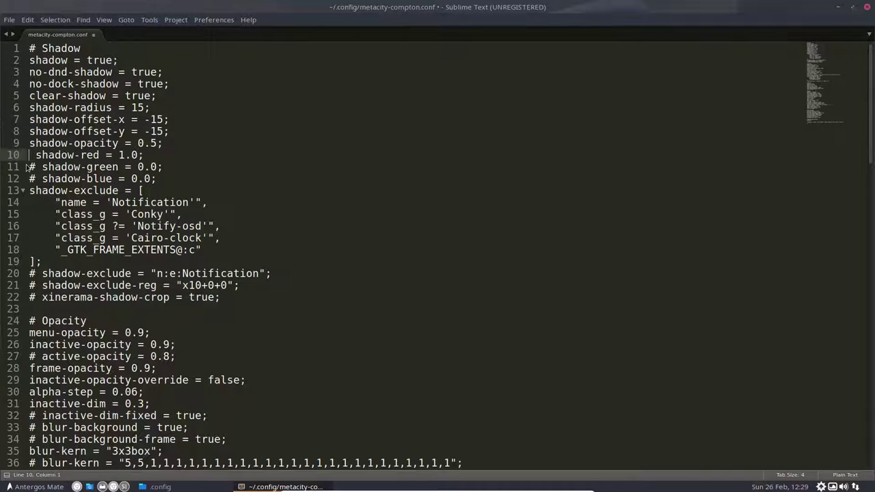
key(ctrl+s)
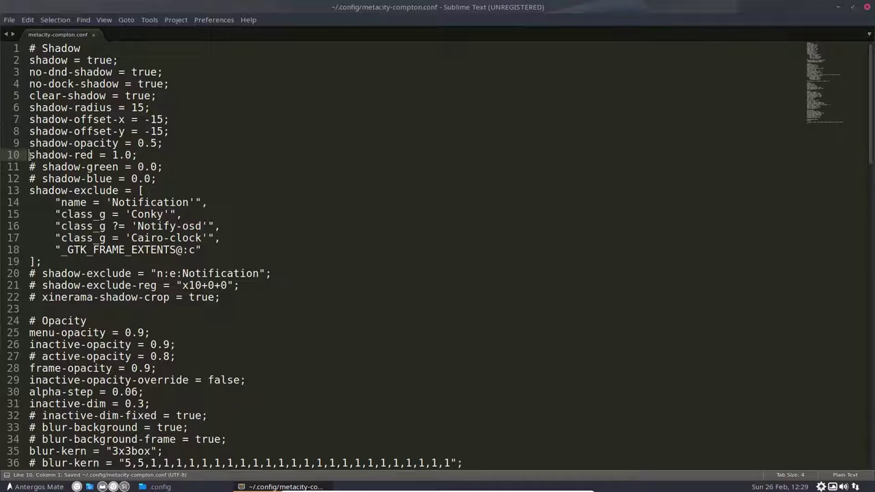
drag(29, 154, 152, 157)
click(151, 157)
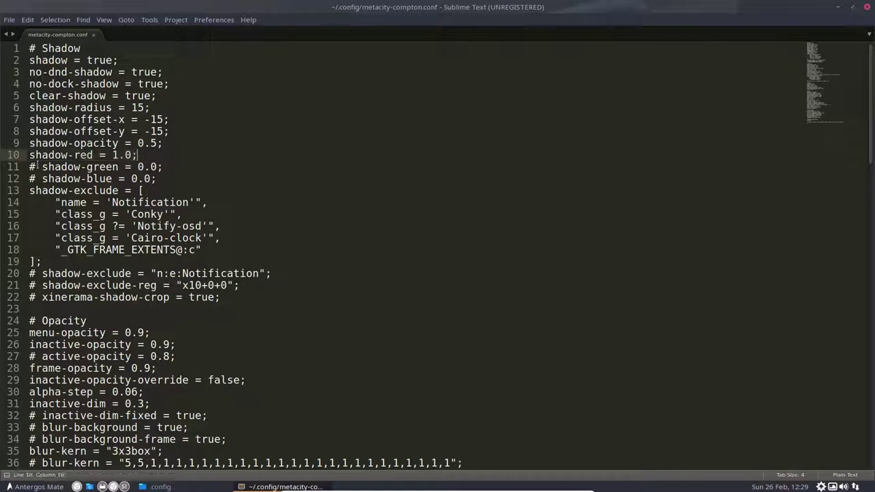
drag(114, 154, 99, 154)
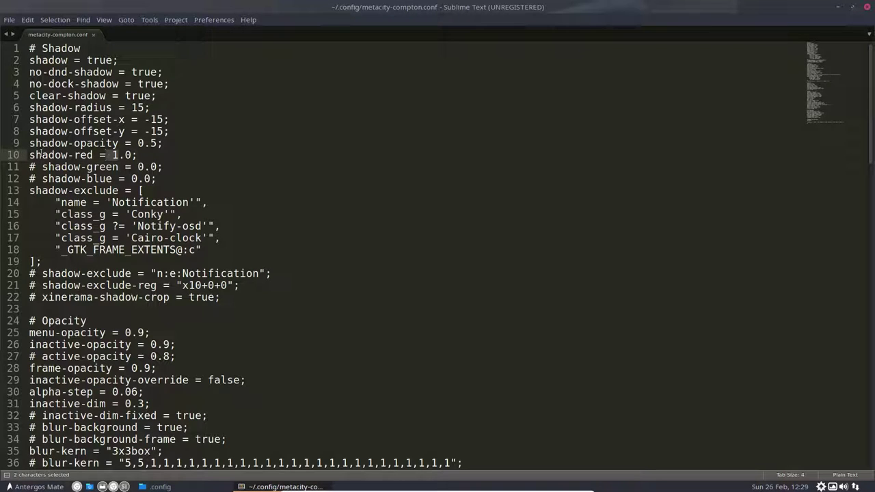
click(29, 154)
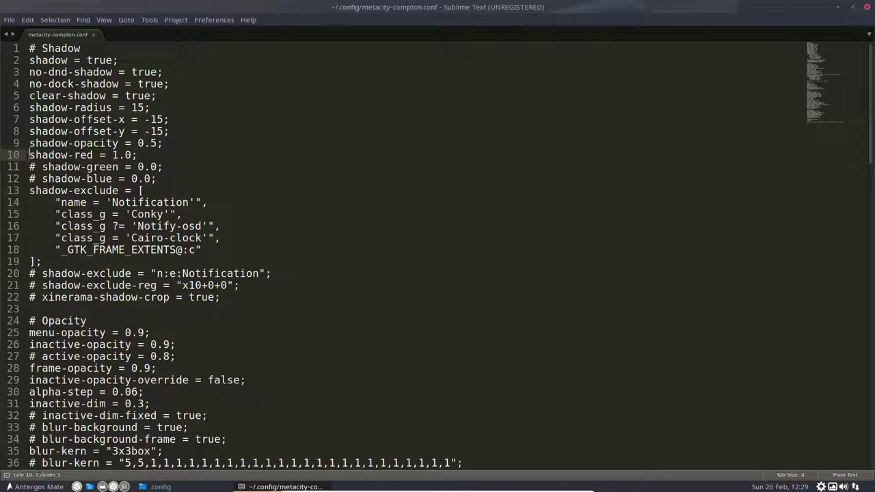
Close Sublime Text and open Startup Applications by searching 'start' in the menu.
click(866, 7)
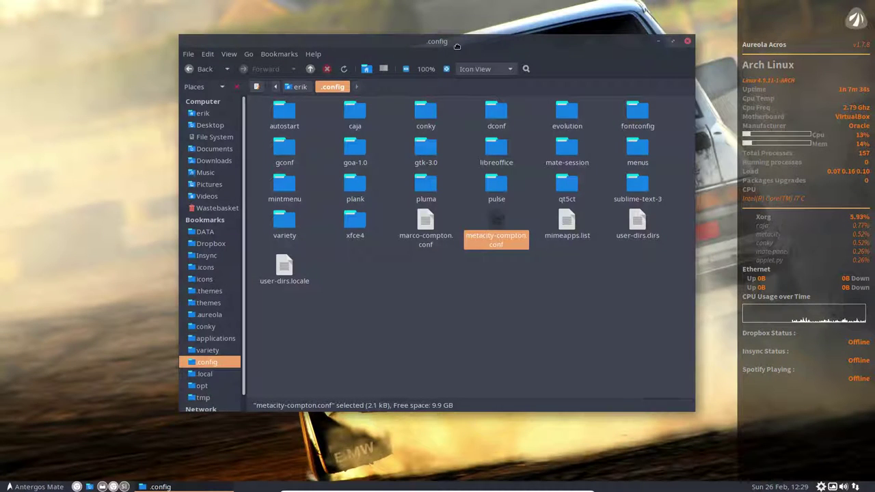
drag(549, 41, 580, 37)
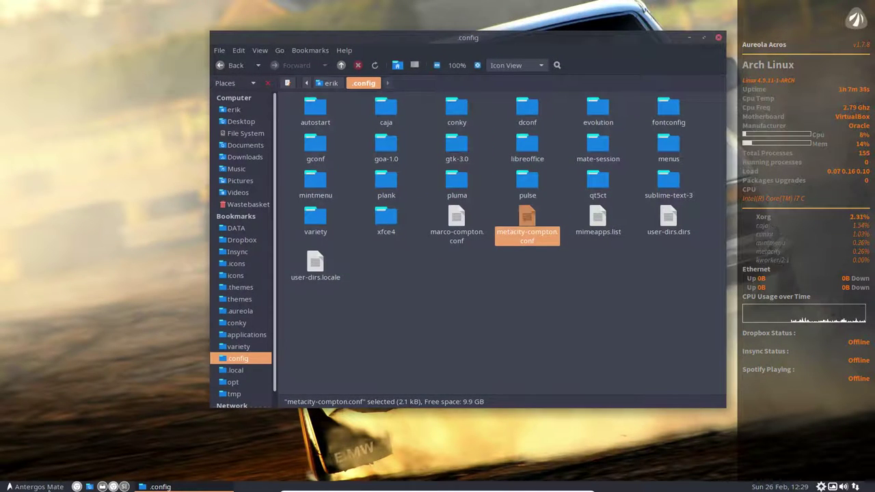
click(48, 487)
text(start)
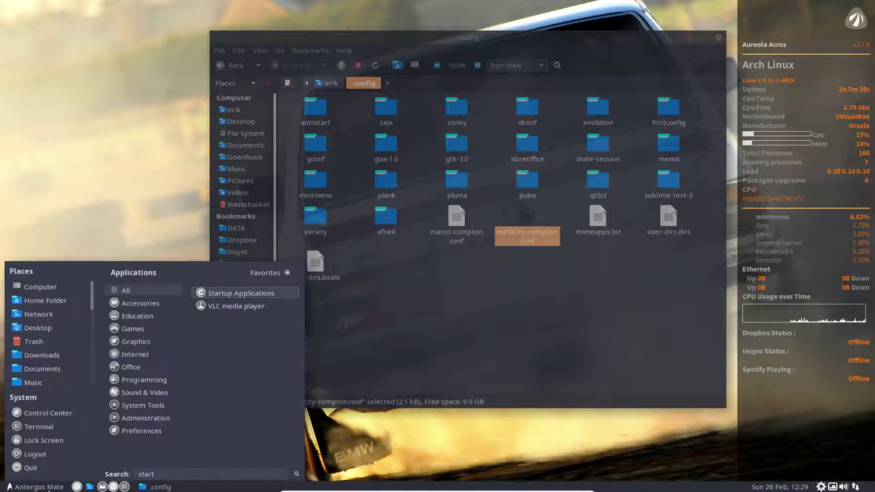
click(266, 291)
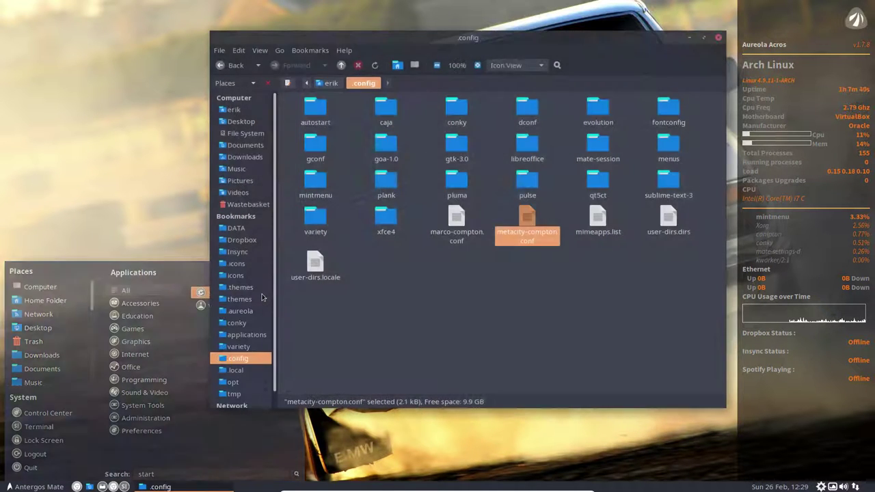
Inspect the metacity-compton startup entry's name and command, then cancel without changes.
scroll(409, 281, down, 3)
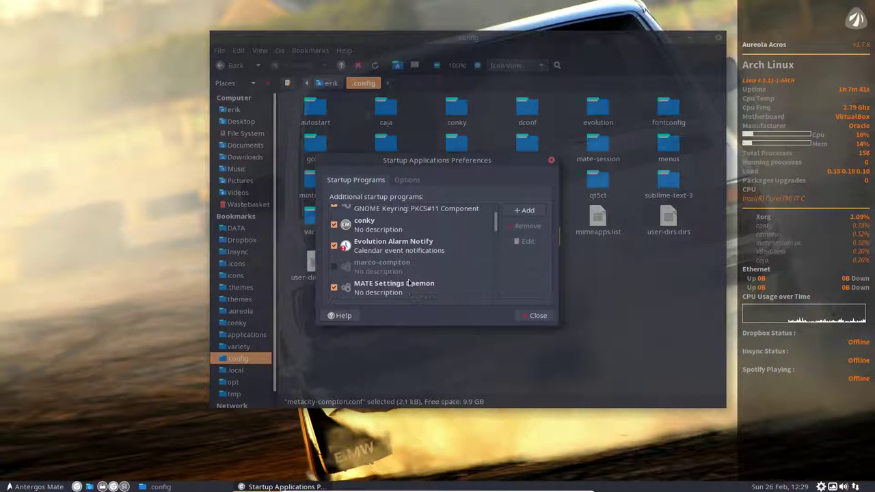
scroll(375, 277, down, 2)
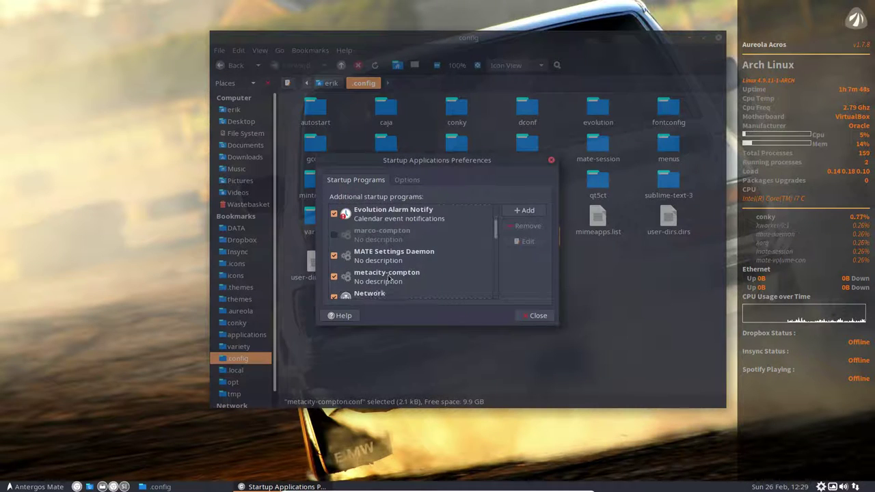
click(383, 261)
click(528, 242)
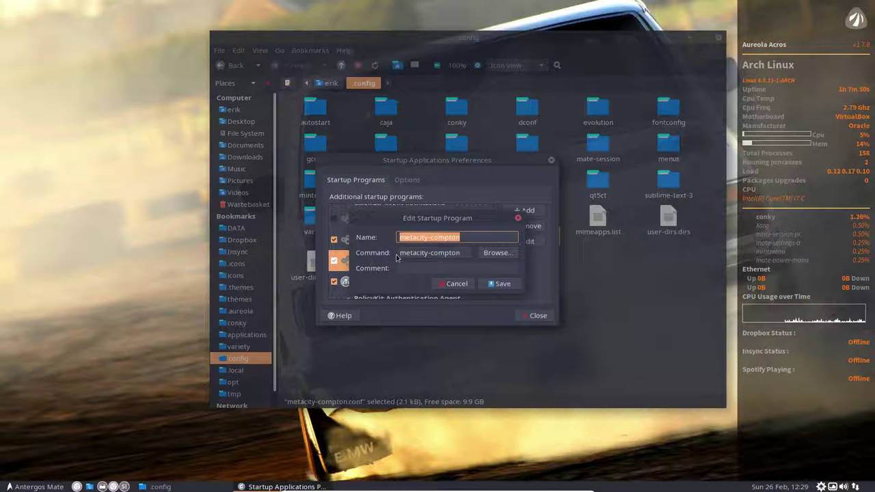
click(455, 283)
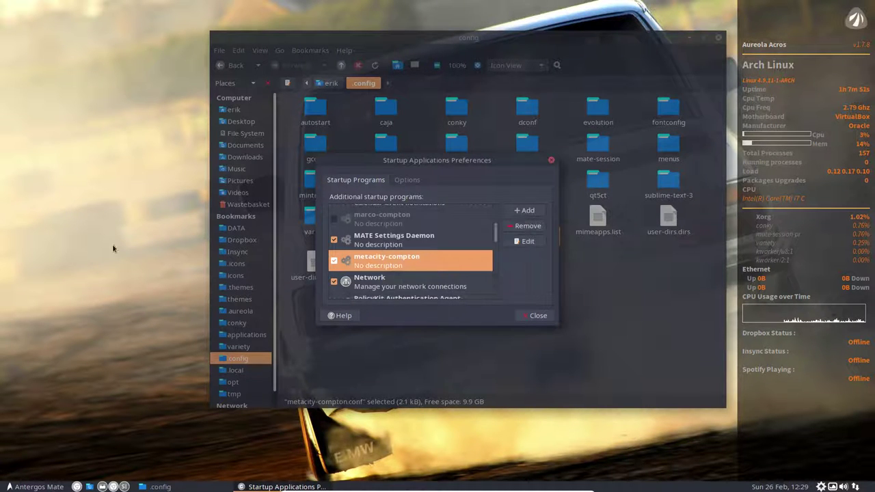
key(ctrl+alt+t)
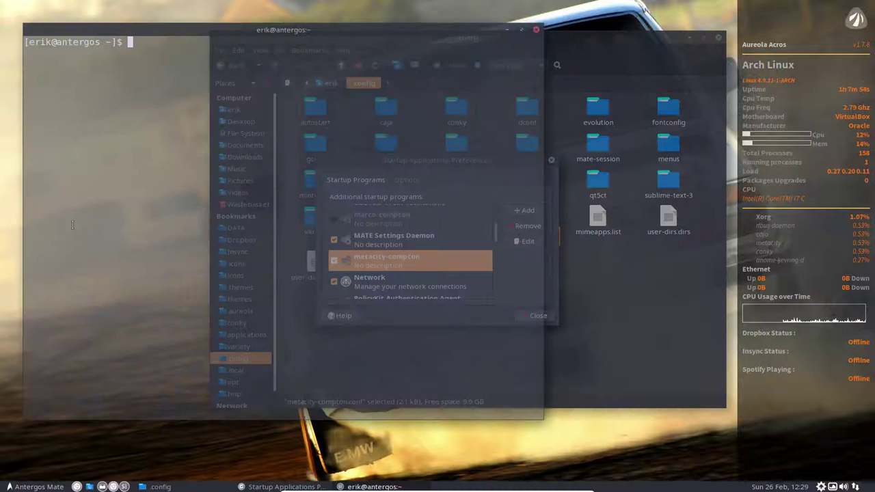
text(meta)
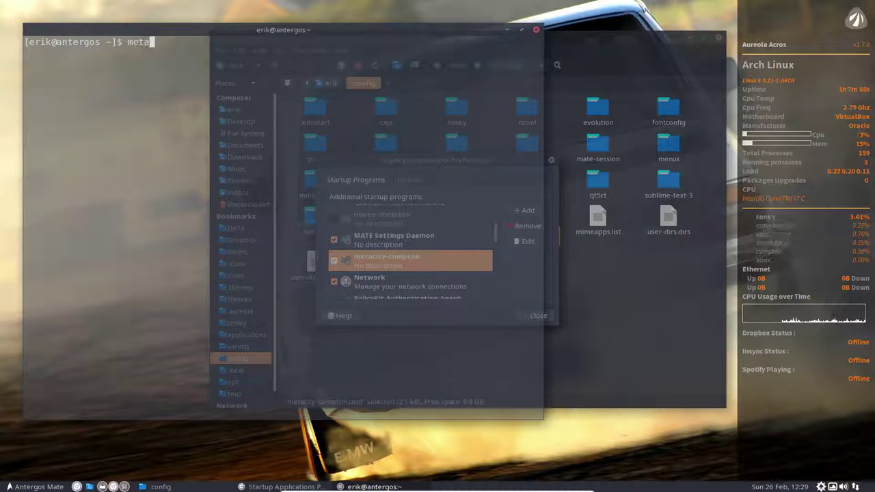
key(Tab)
key(Tab)
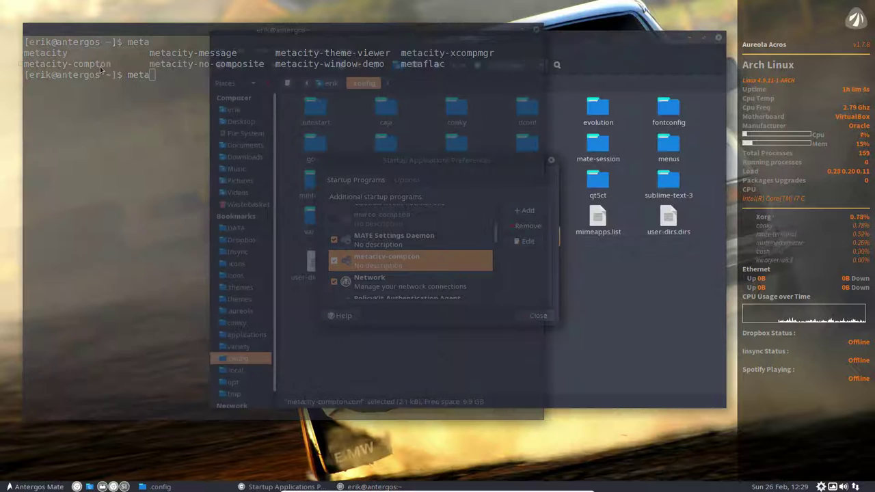
click(530, 69)
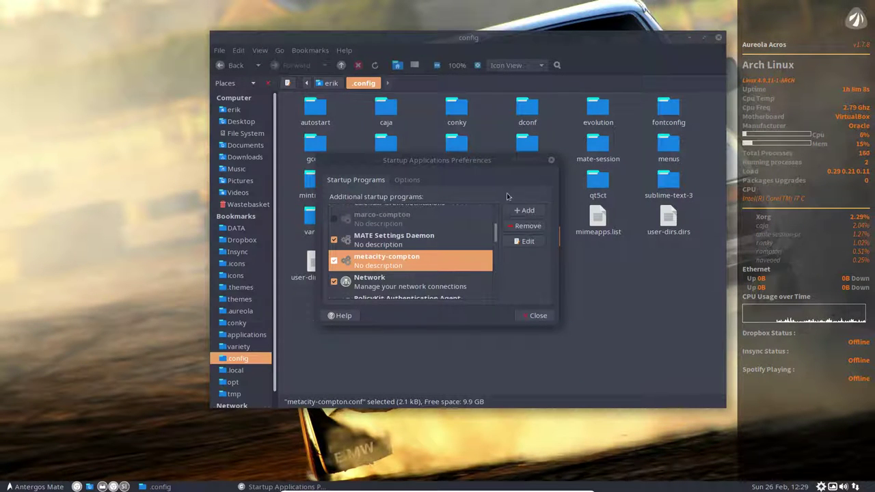
Minimise the .config Caja window and close Startup Applications Preferences.
drag(473, 165, 493, 180)
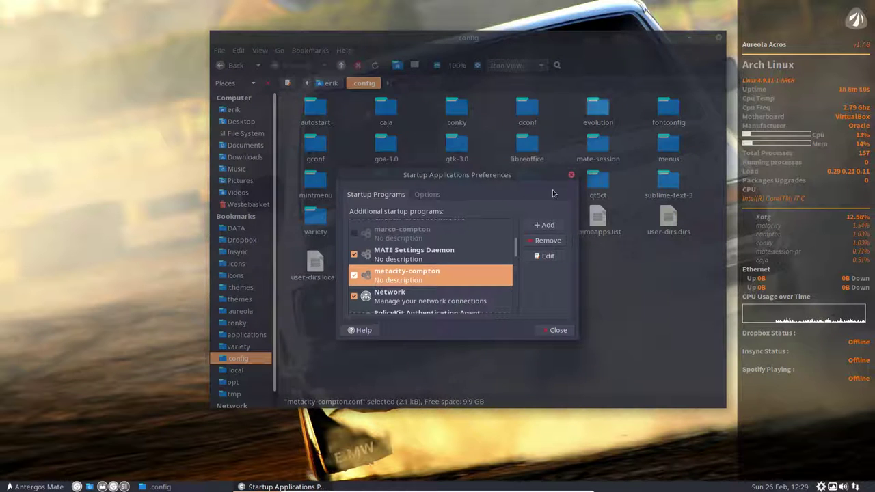
click(637, 49)
click(501, 294)
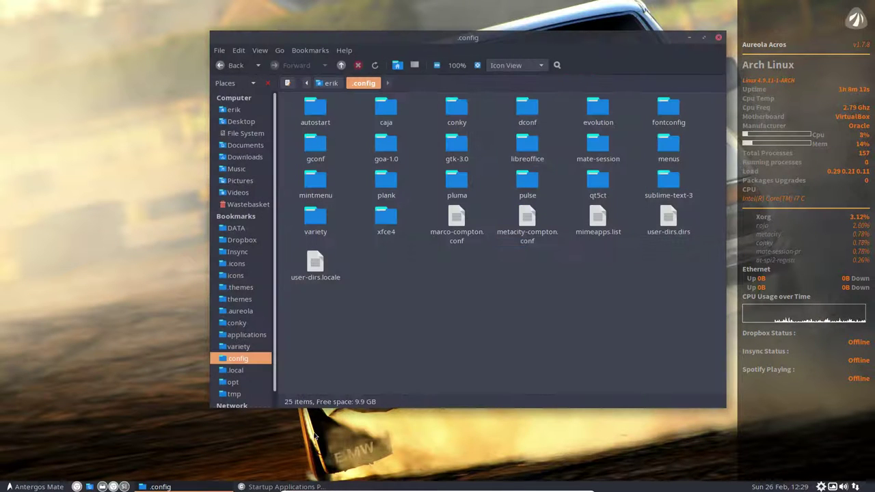
click(283, 487)
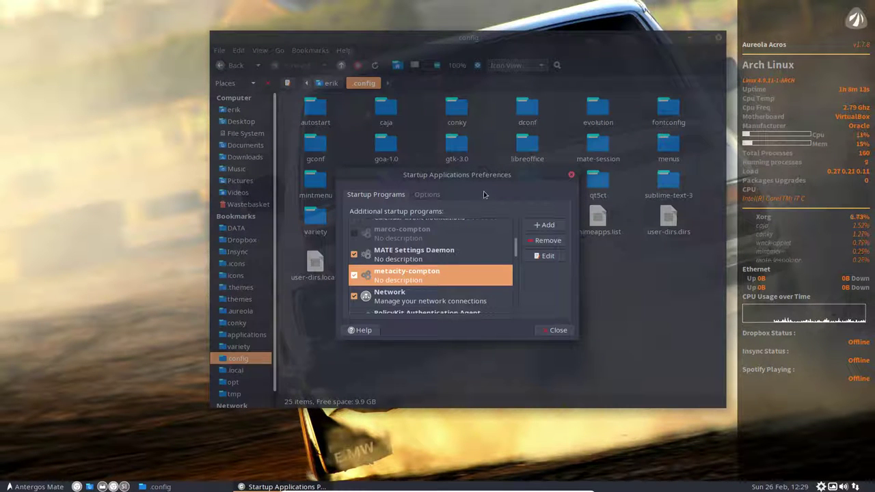
click(488, 84)
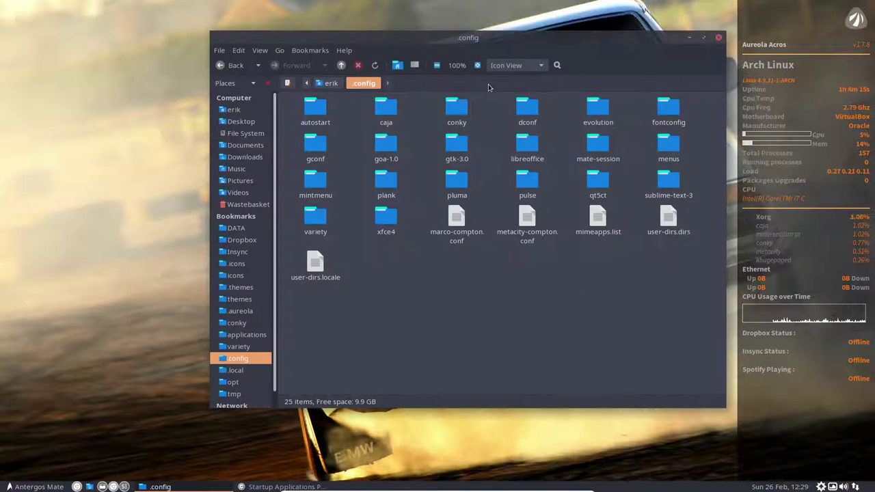
click(194, 488)
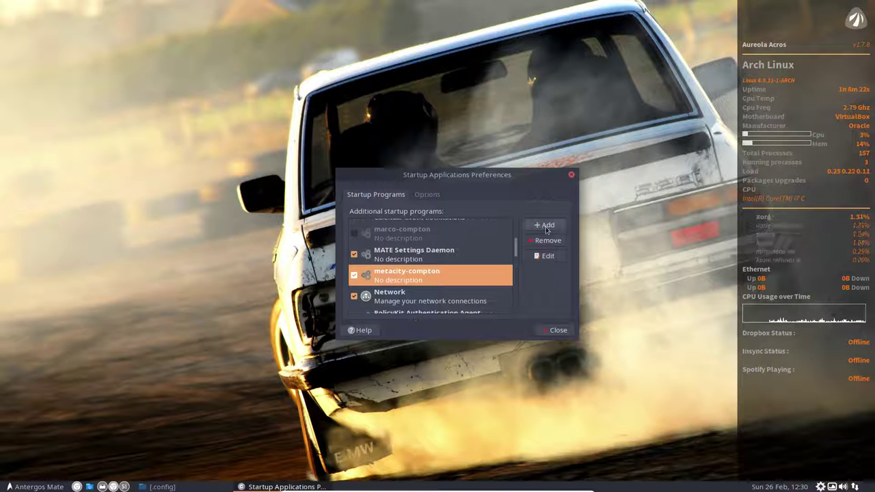
click(572, 176)
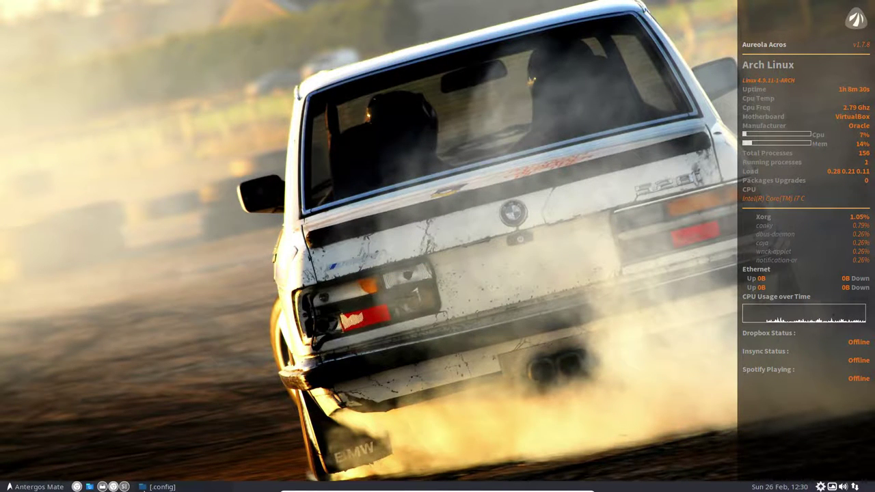
Log out and back in, then open the home folder in Caja and move it left.
key(alt+Tab)
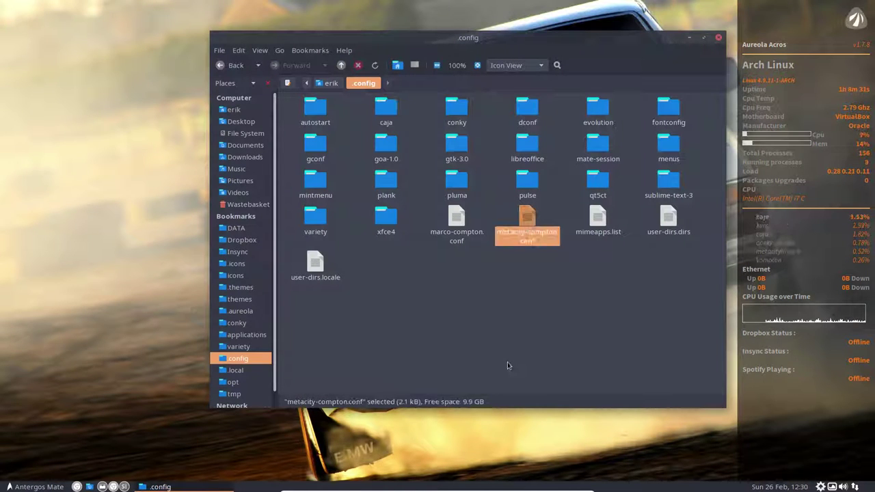
click(507, 365)
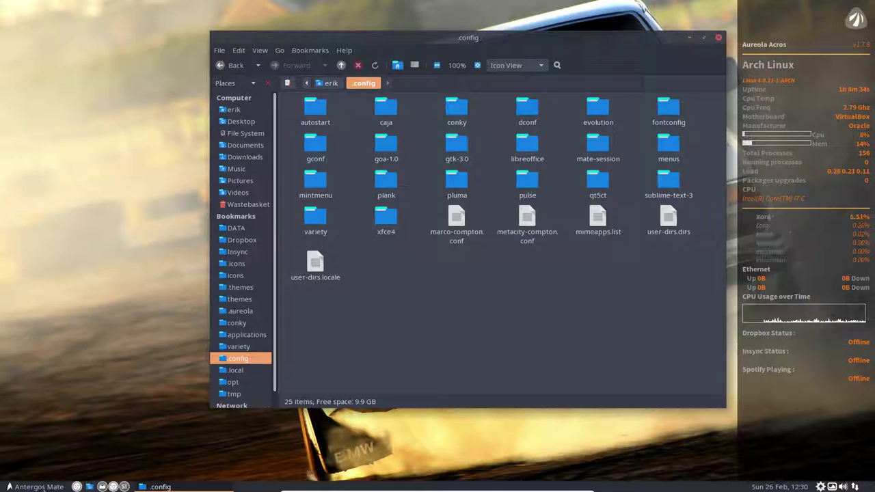
click(65, 485)
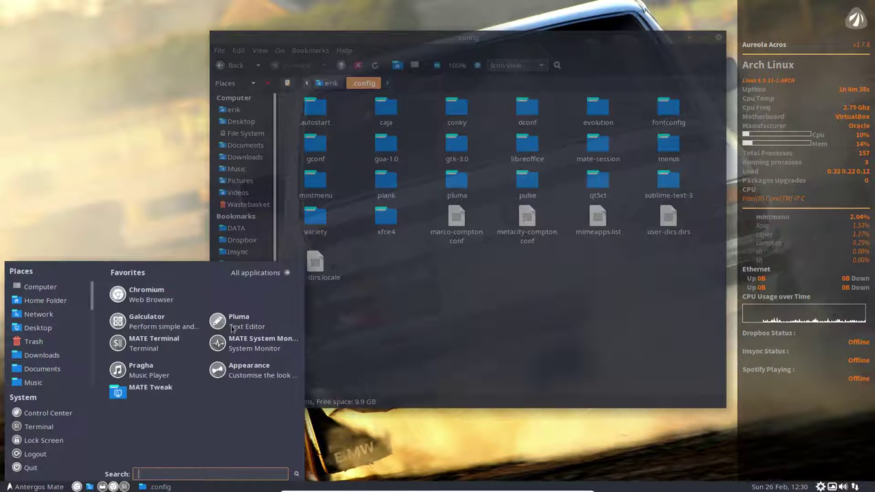
click(61, 454)
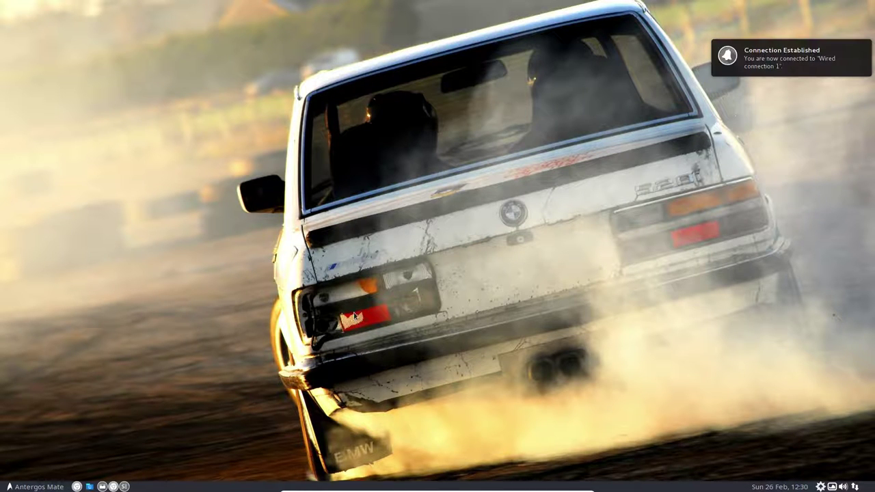
click(102, 486)
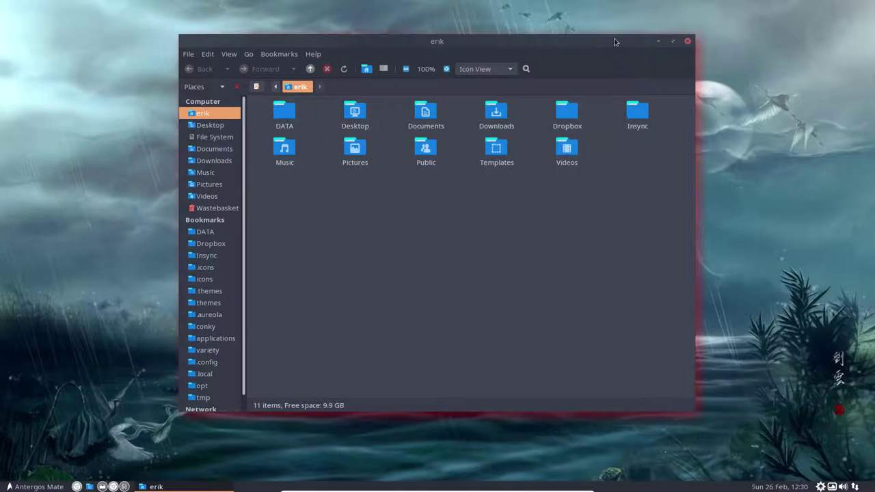
drag(615, 42, 471, 45)
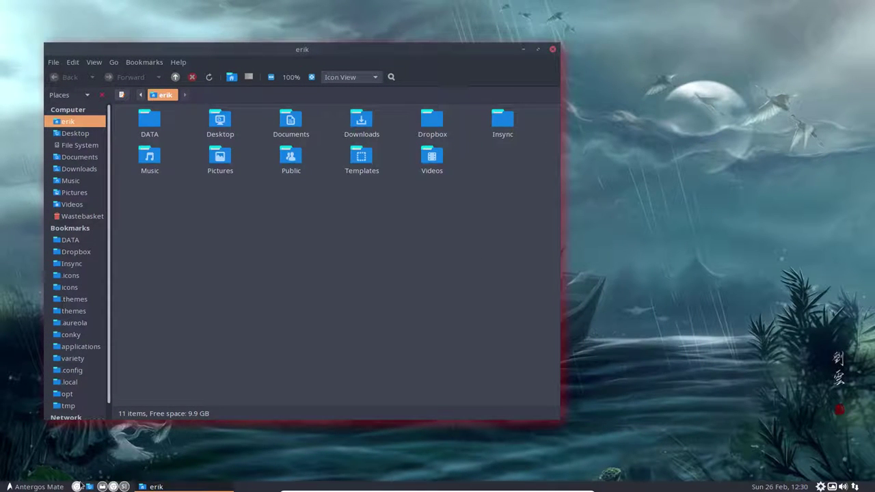
Open a terminal on the right of the screen and switch focus back to the home folder.
click(102, 487)
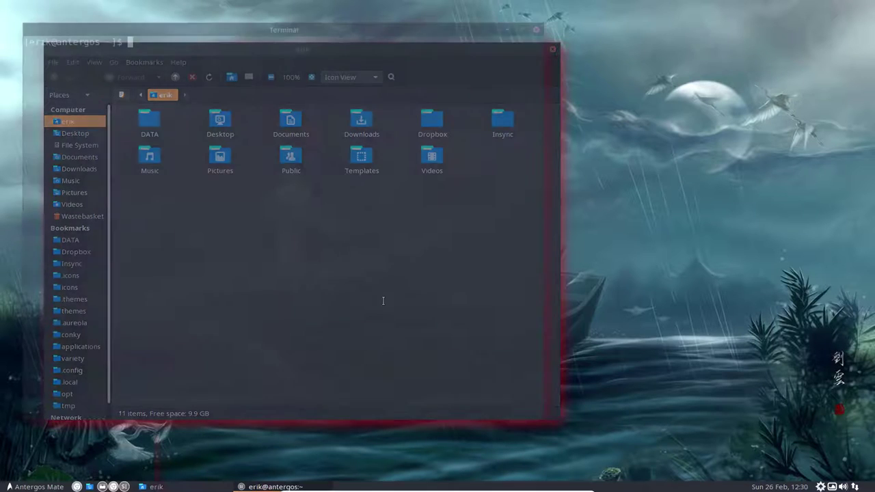
drag(443, 34, 698, 60)
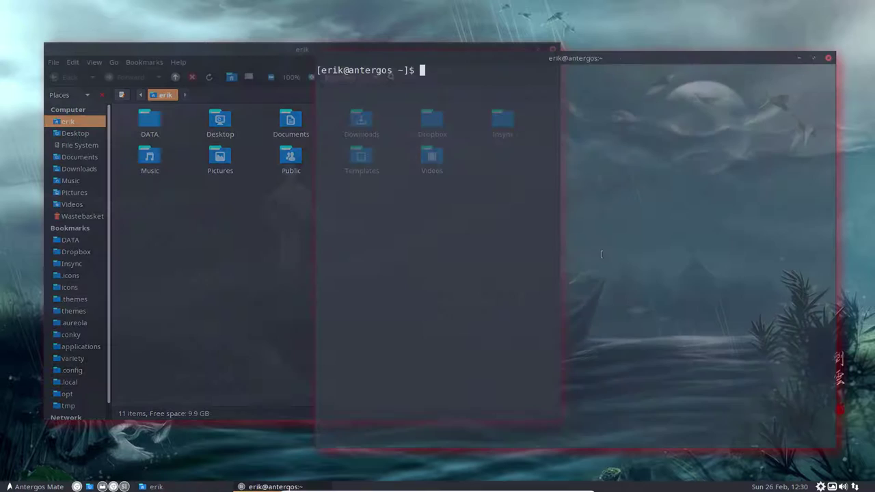
click(261, 313)
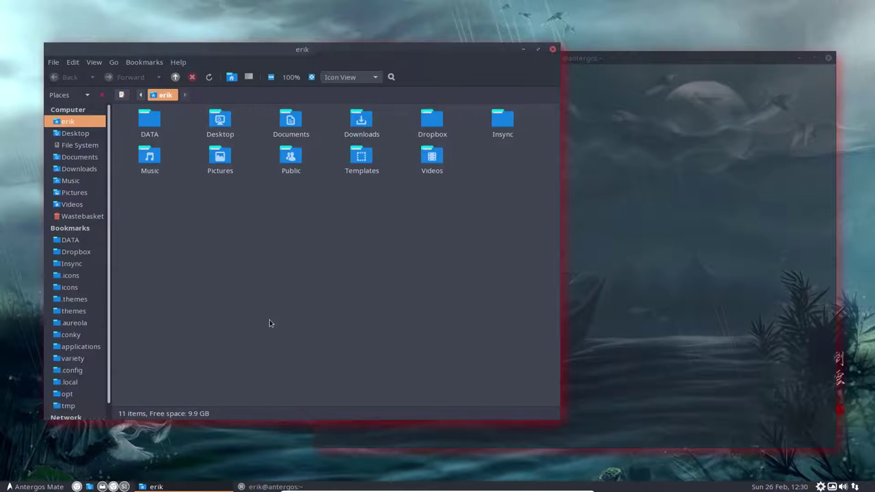
click(665, 213)
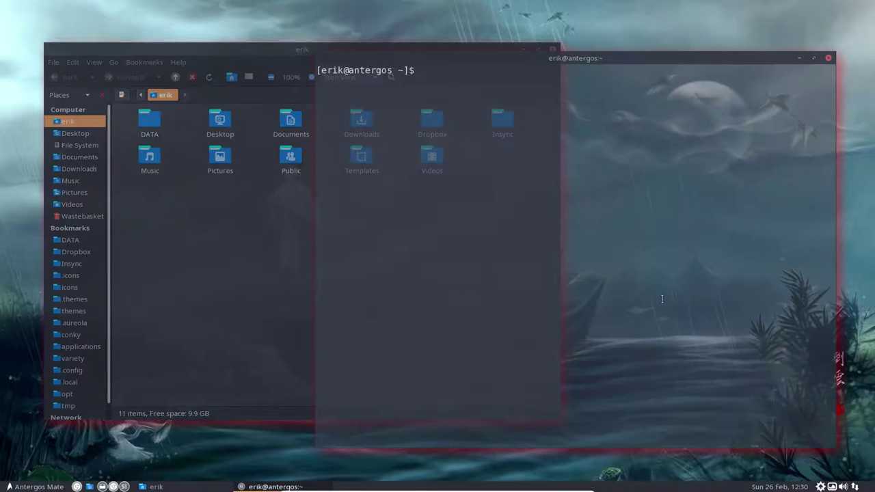
click(251, 270)
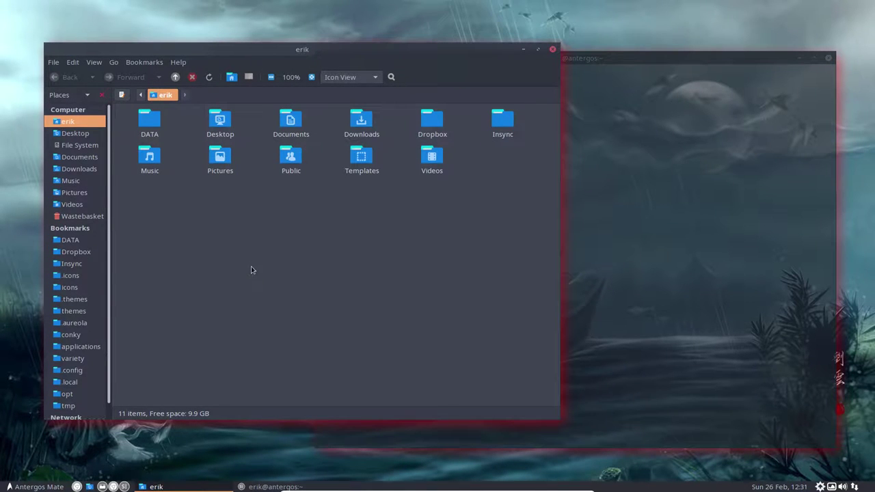
Open the Antergos Mate menu to show its Favorites list.
click(24, 488)
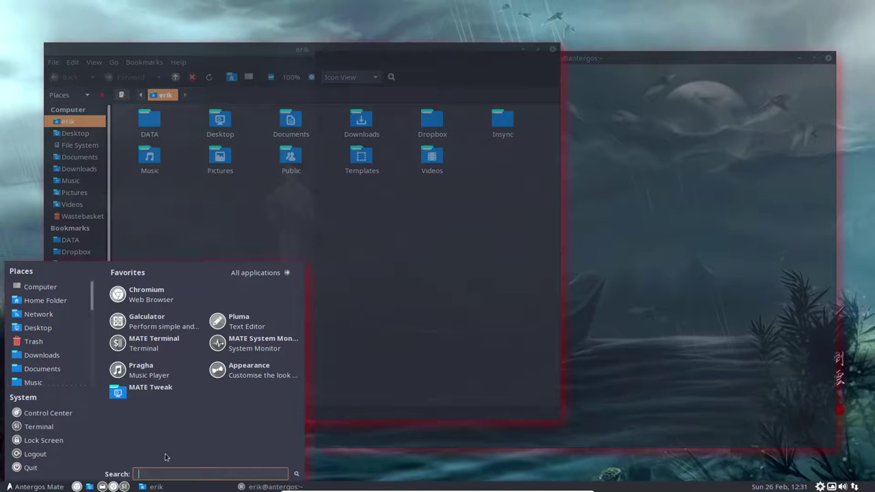